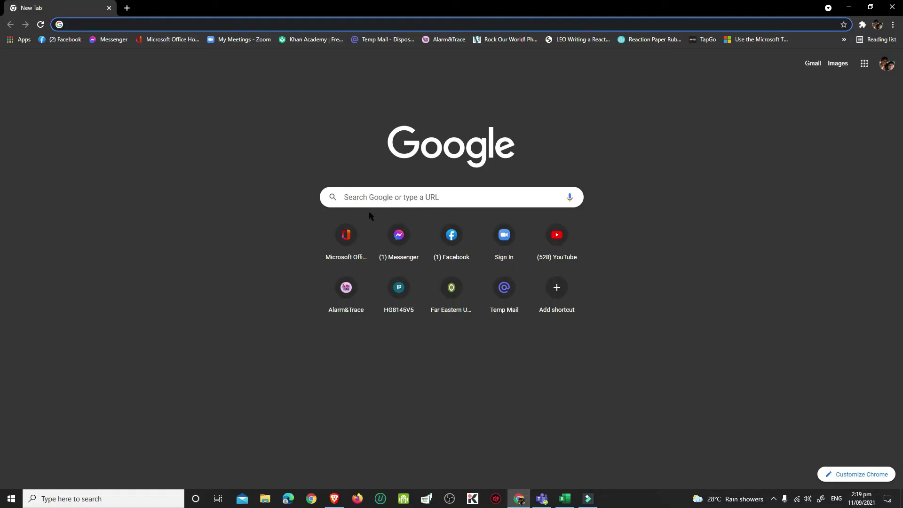
Go from the Microsoft 365 home page into Outlook's September 2021 calendar month view
click(349, 237)
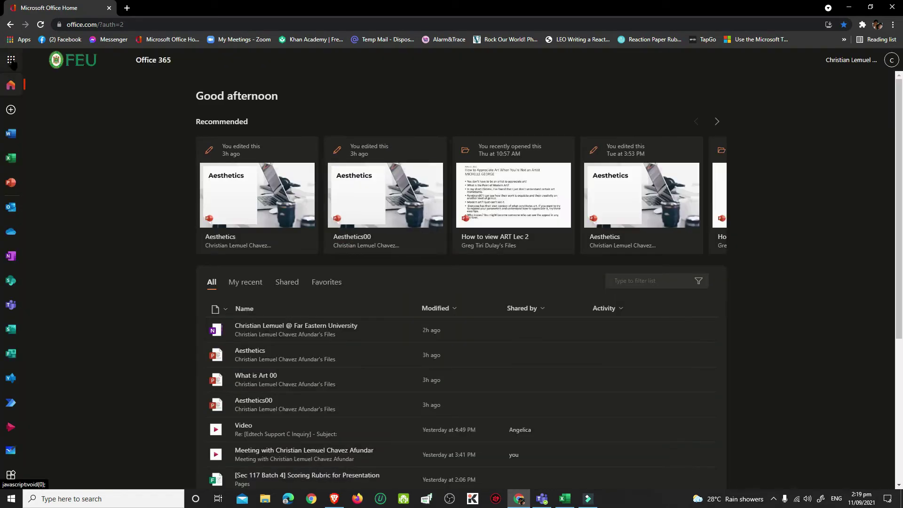
click(10, 60)
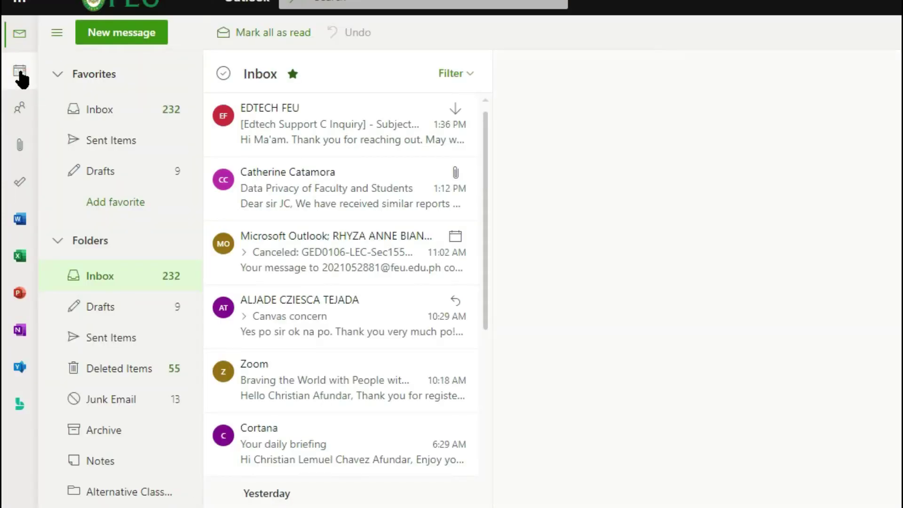
click(20, 73)
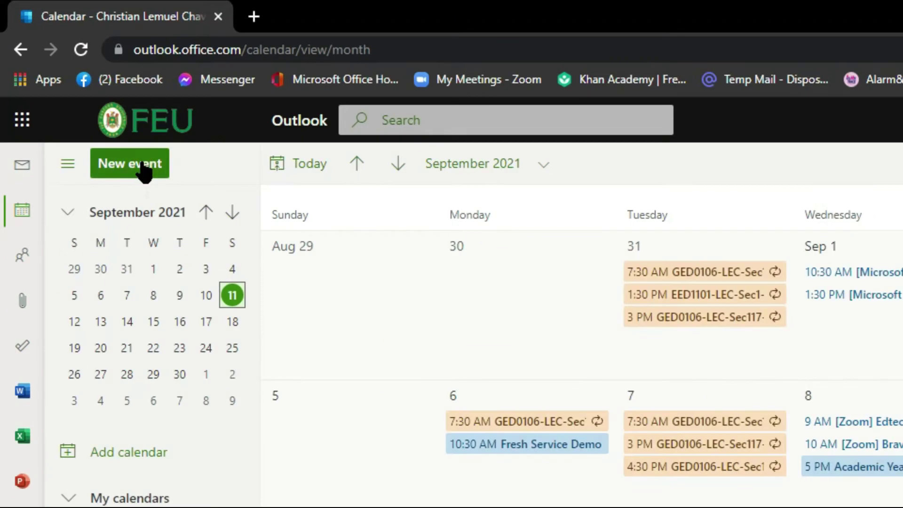
Create a new event titled 'Sample Tutorial Meeting' and copy the three attendee e-mails from Excel
click(70, 82)
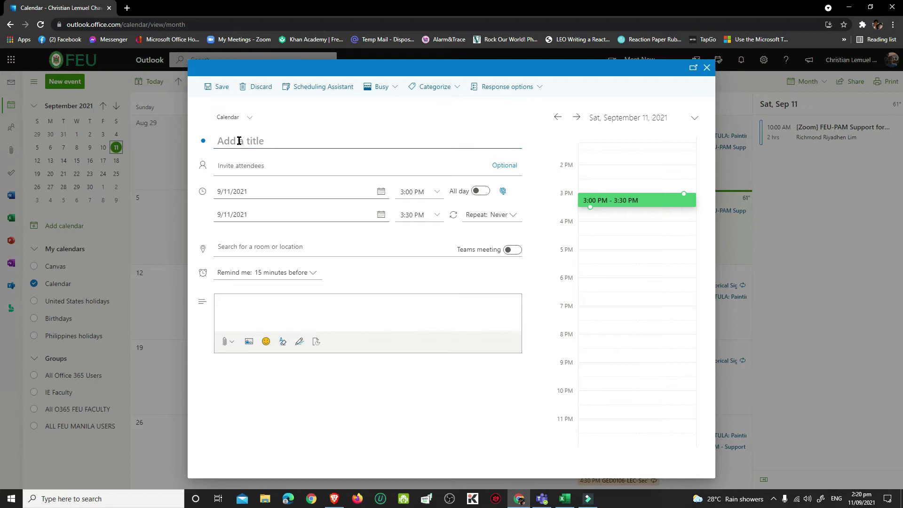
text(Sample Tutorial Meeting)
click(228, 166)
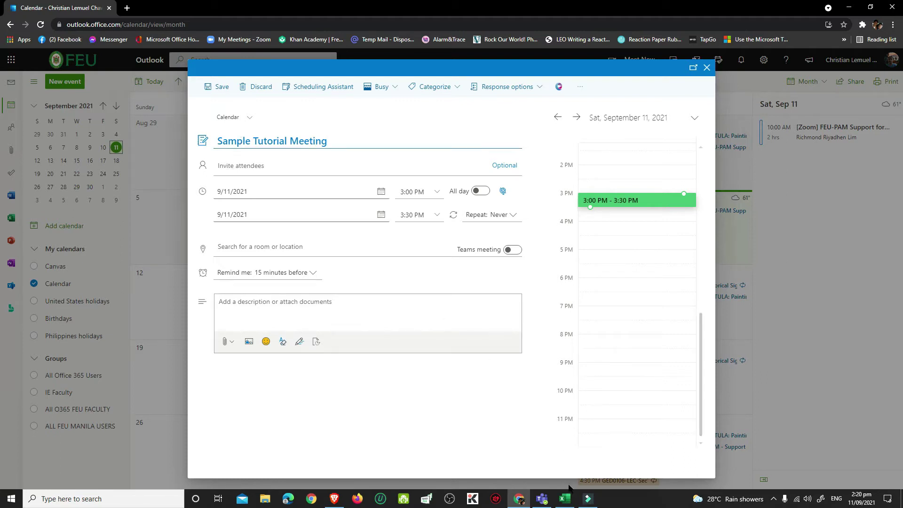
click(564, 498)
key(ctrl+c)
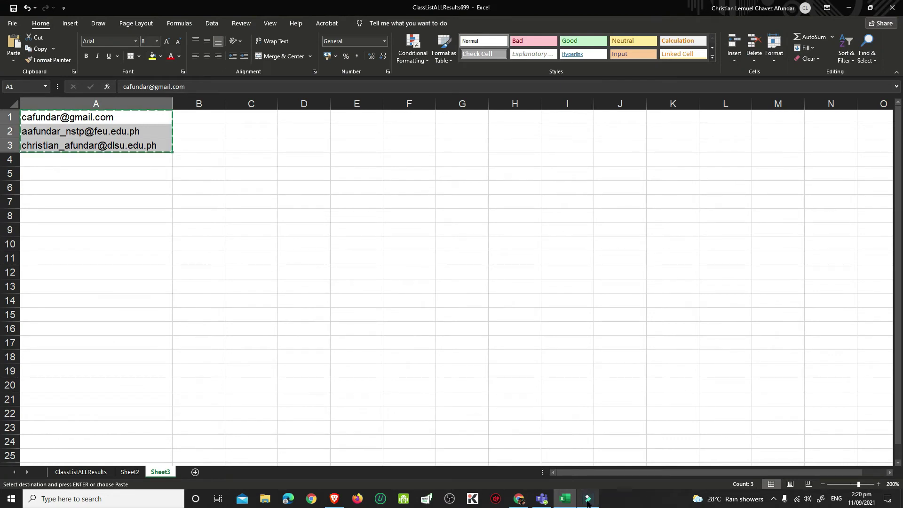
Paste the copied e-mails as attendees, then remove the three pasted attendee chips
click(519, 499)
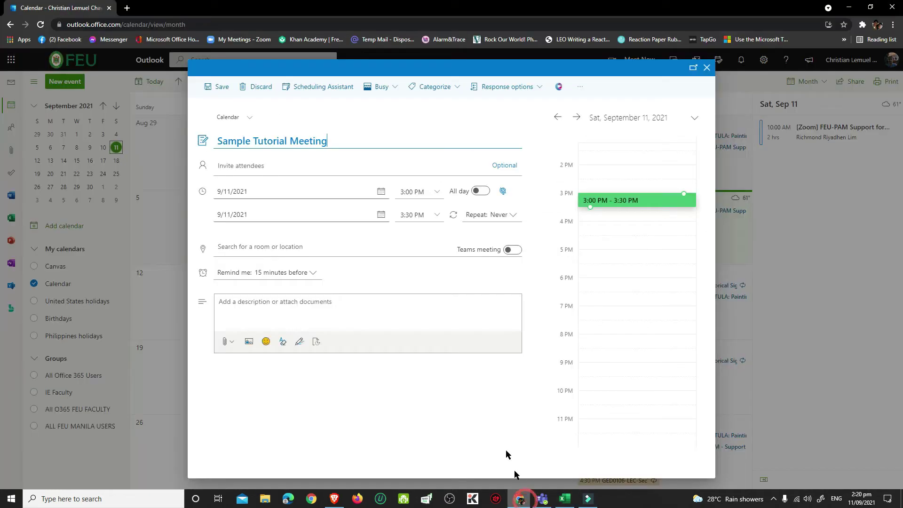
right_click(257, 167)
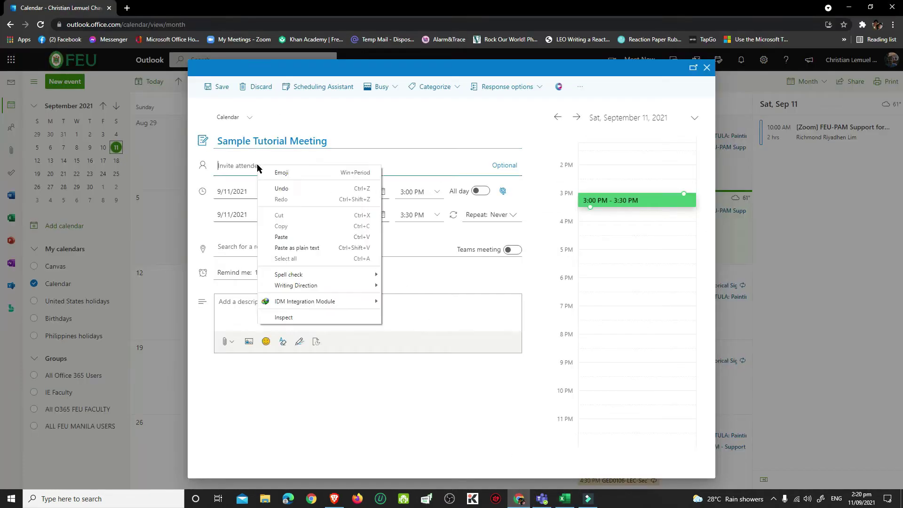
click(281, 237)
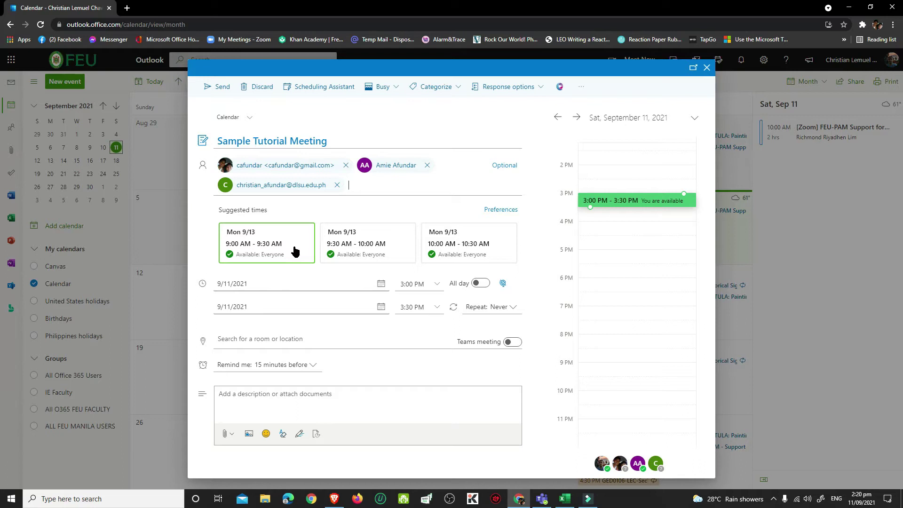
click(337, 185)
click(428, 166)
click(346, 166)
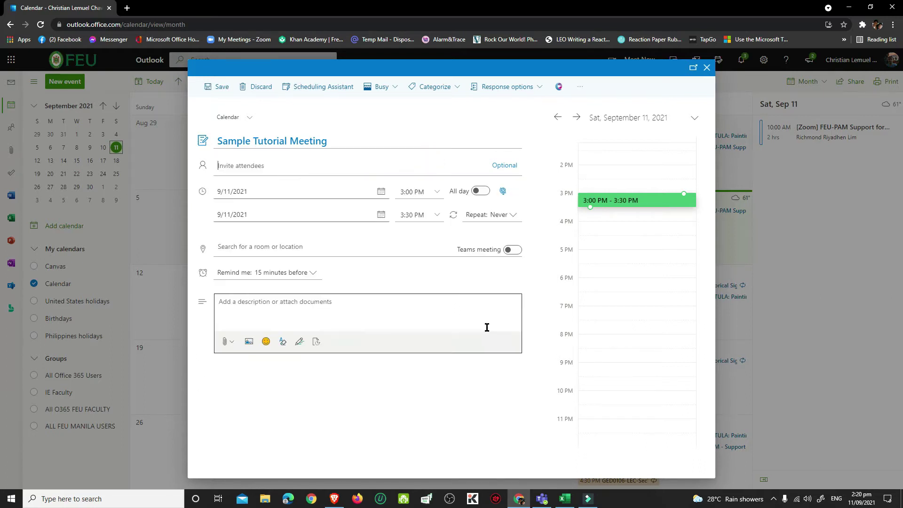
Copy Sheet2 cells A1:A5 into the attendee field, then delete the wrongly pasted entries
click(565, 499)
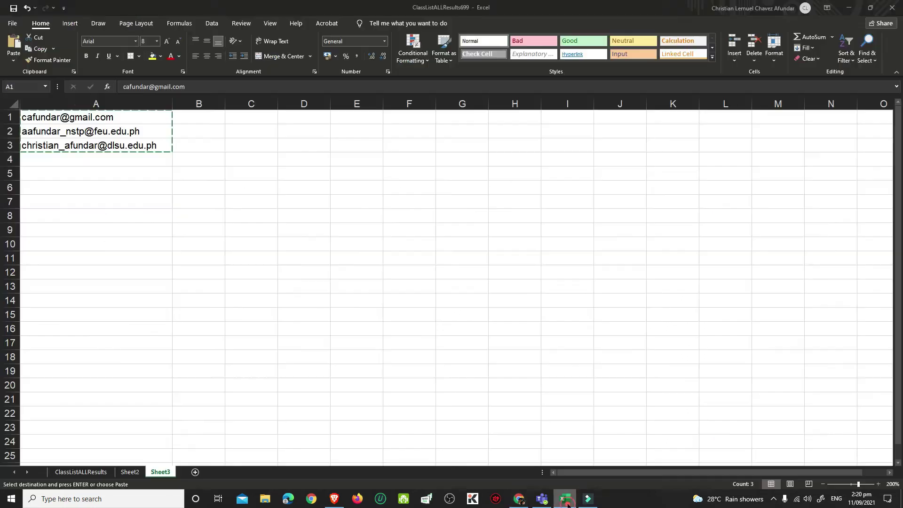
click(130, 471)
key(ctrl+c)
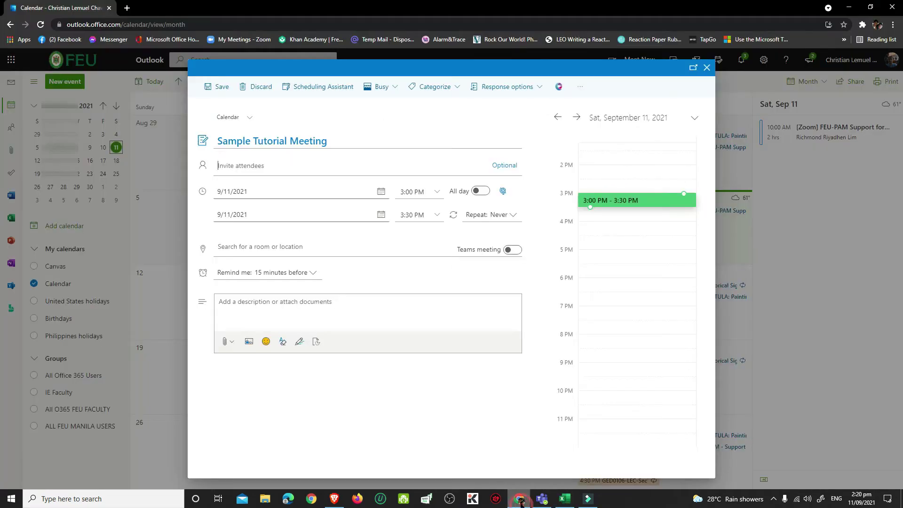
click(519, 499)
right_click(263, 168)
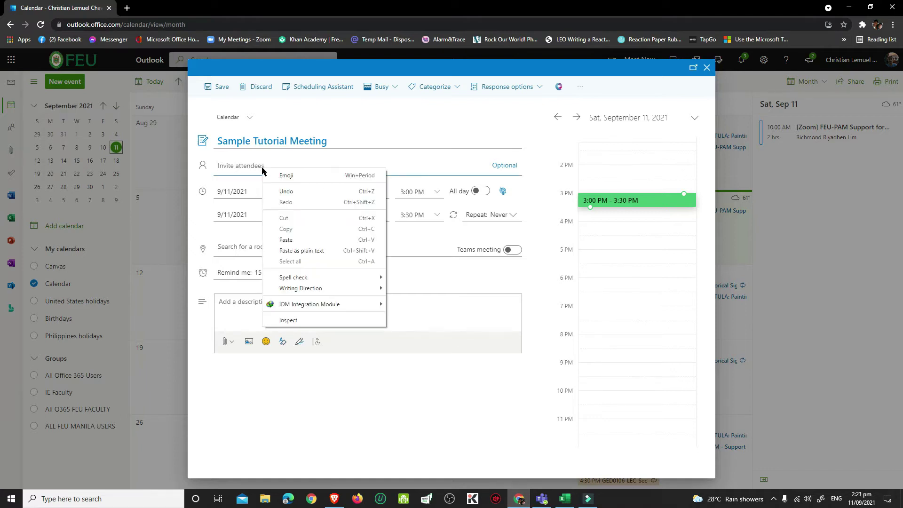
click(286, 240)
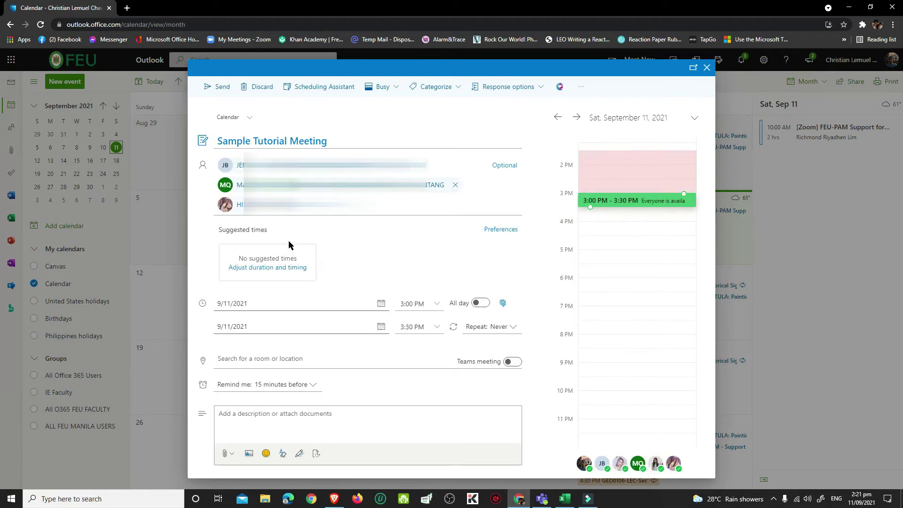
key(BackSpace)
key(BackSpace)
key(BackSpace)
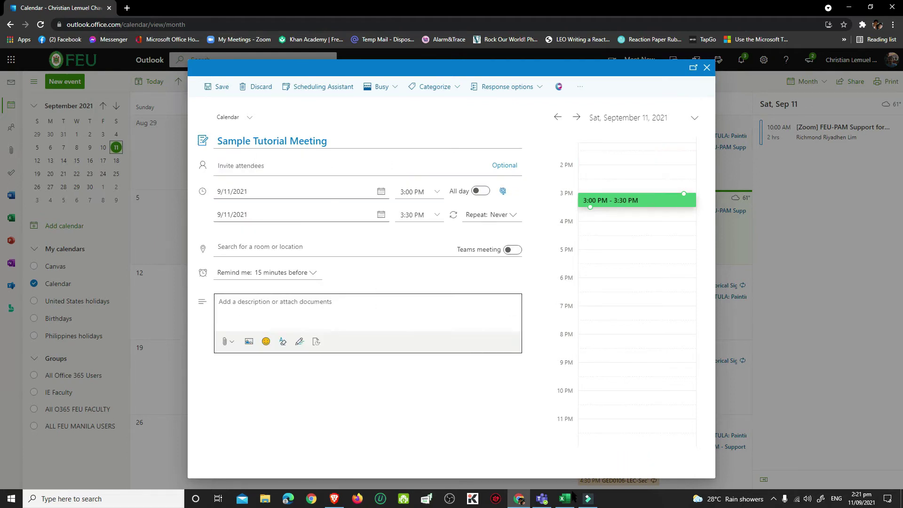
Recopy the three e-mail addresses from the spreadsheet and paste them as meeting attendees
click(564, 498)
key(ctrl+c)
key(alt+Tab)
right_click(263, 166)
click(310, 233)
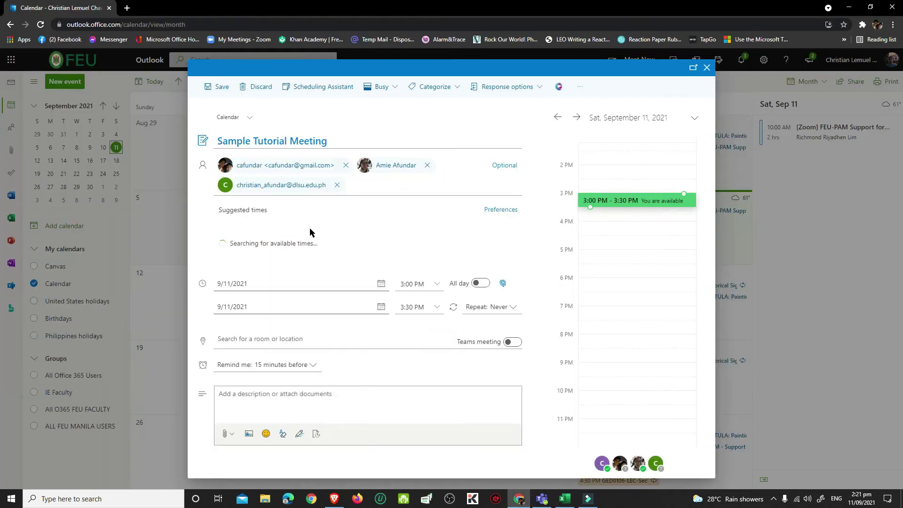
Schedule the meeting for September 11, 2021, from 4:00 PM to 5:00 PM
click(381, 283)
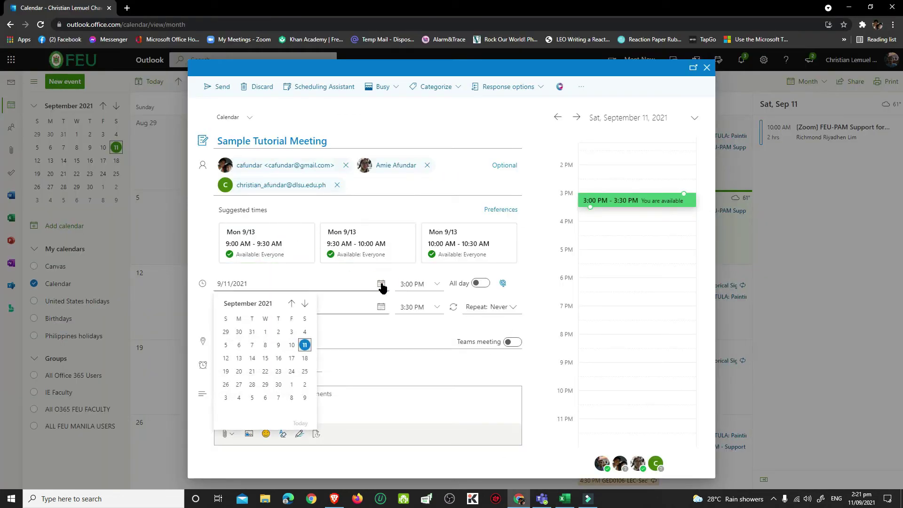
click(305, 345)
click(423, 284)
click(413, 333)
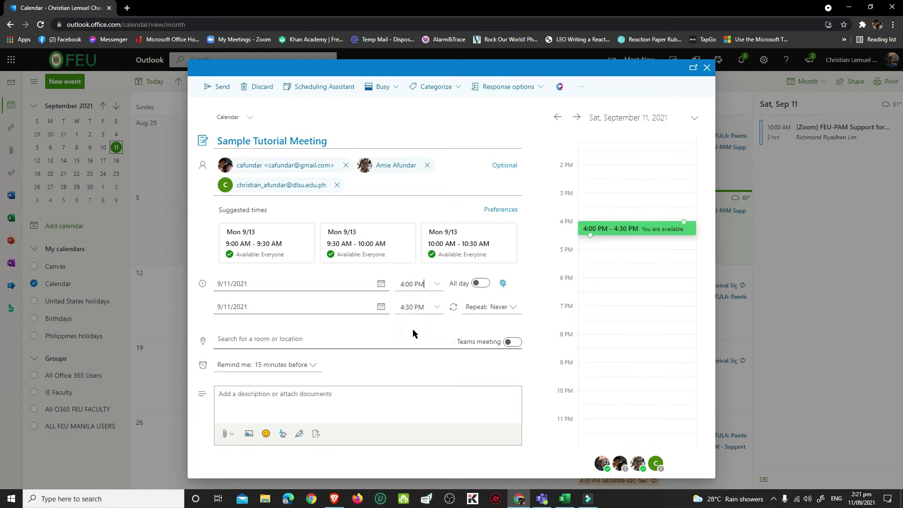
click(417, 308)
click(428, 337)
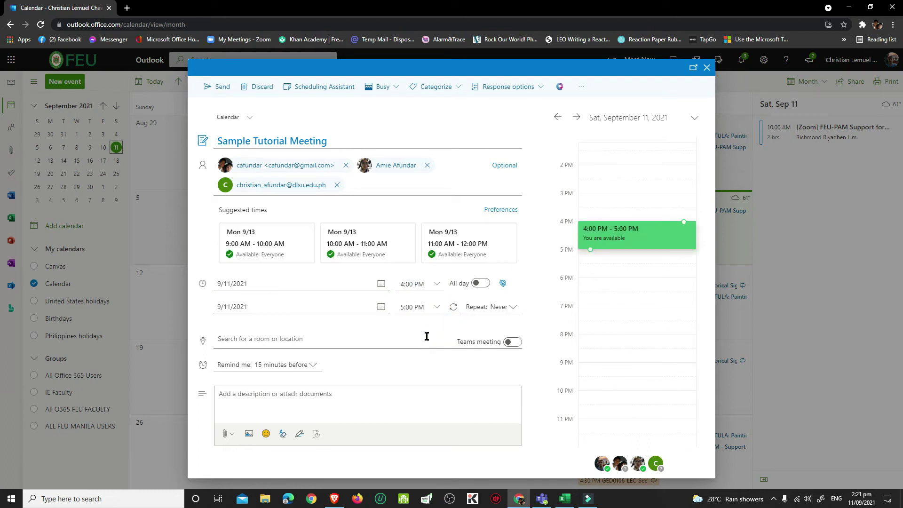
Make the meeting repeat weekly from September 11 on Wednesdays and Saturdays
click(514, 310)
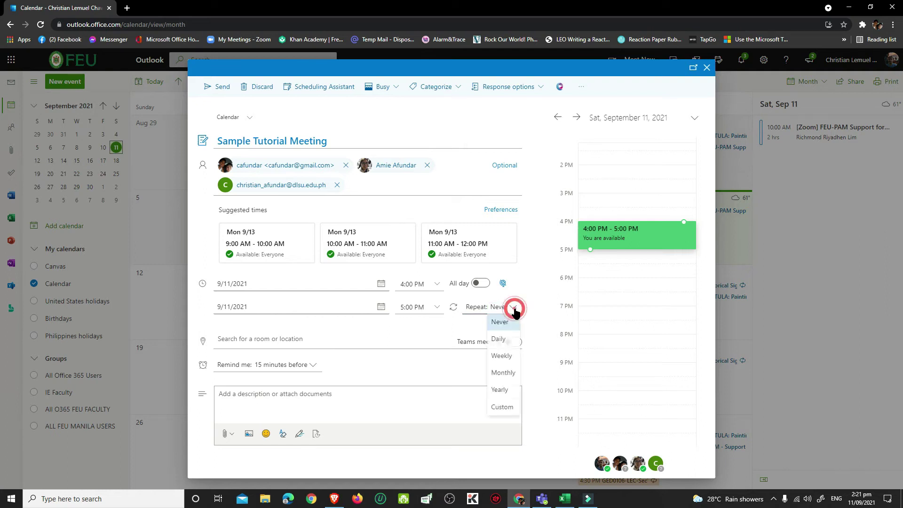
click(500, 357)
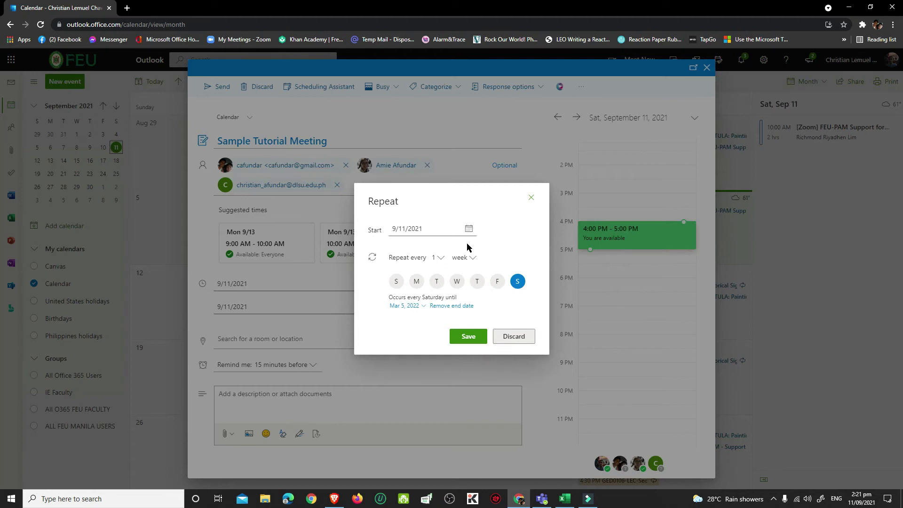
click(468, 229)
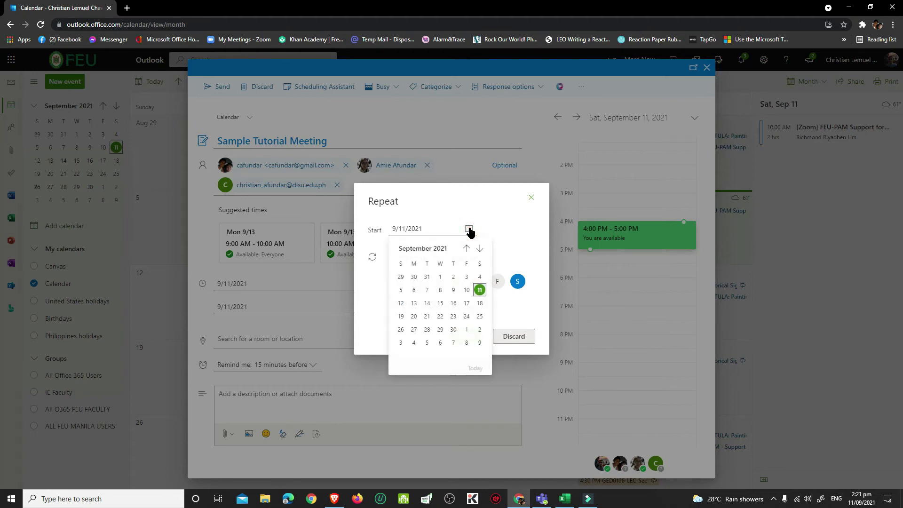
click(479, 290)
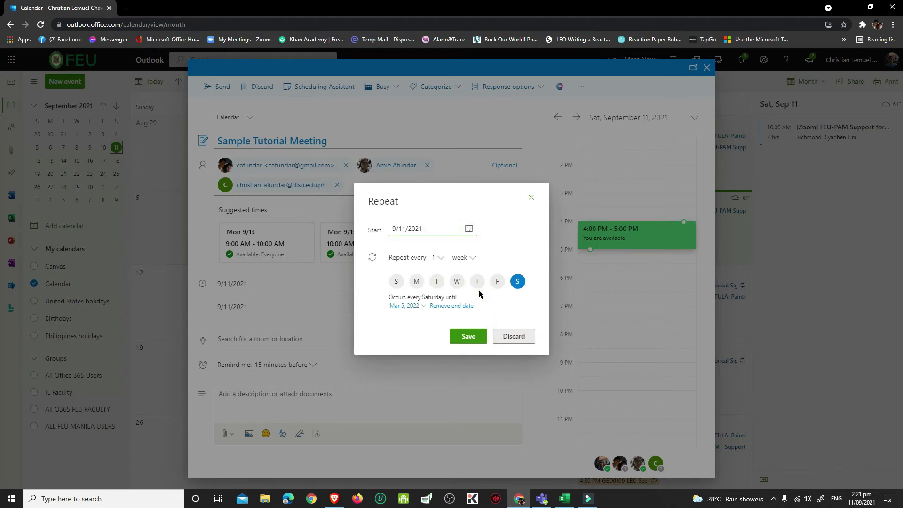
click(456, 282)
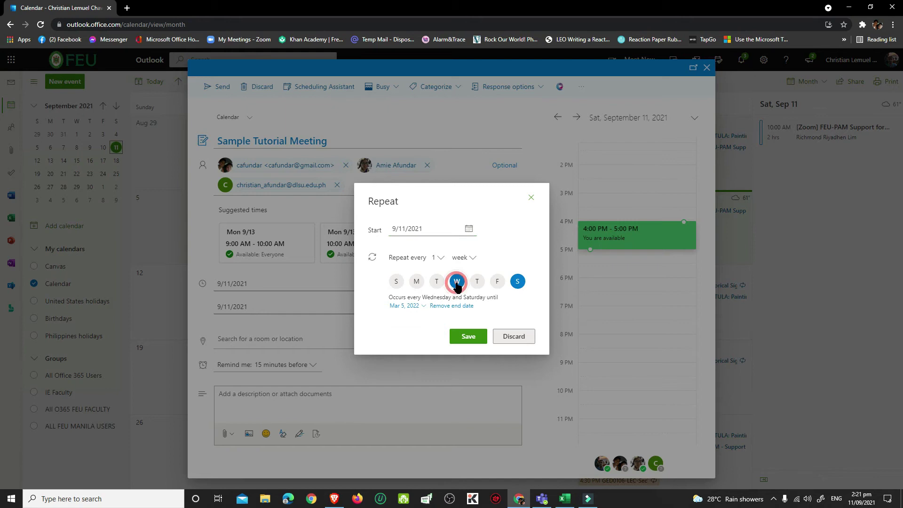
click(517, 282)
click(517, 282)
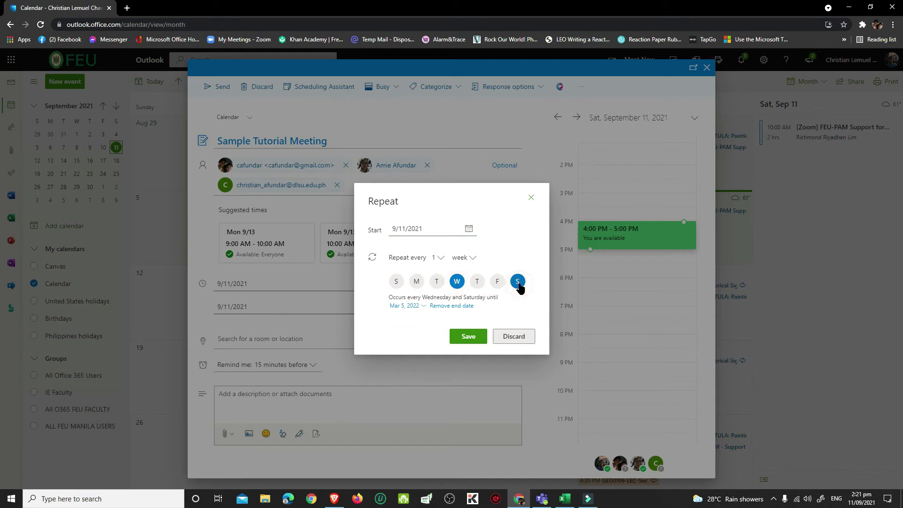
End the repeats on December 30, 2021, and save the recurrence
click(407, 306)
click(464, 322)
click(464, 321)
click(464, 321)
click(453, 401)
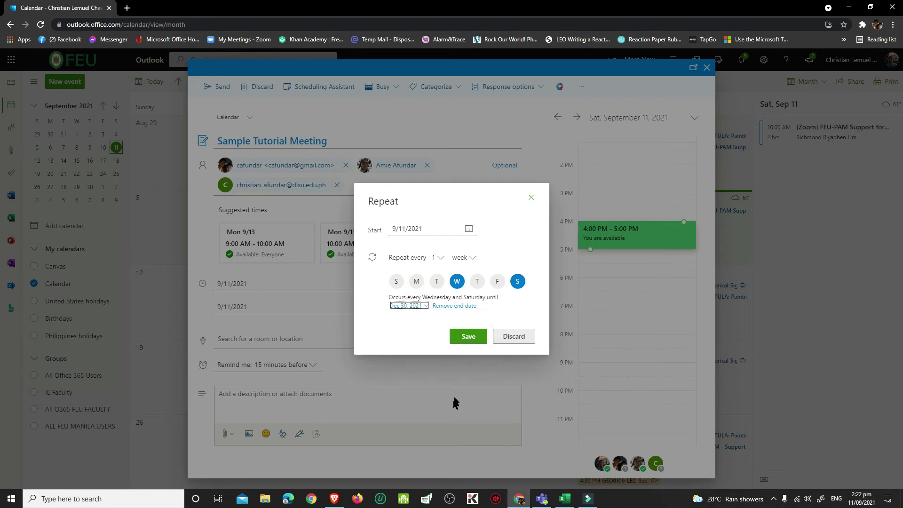
click(469, 336)
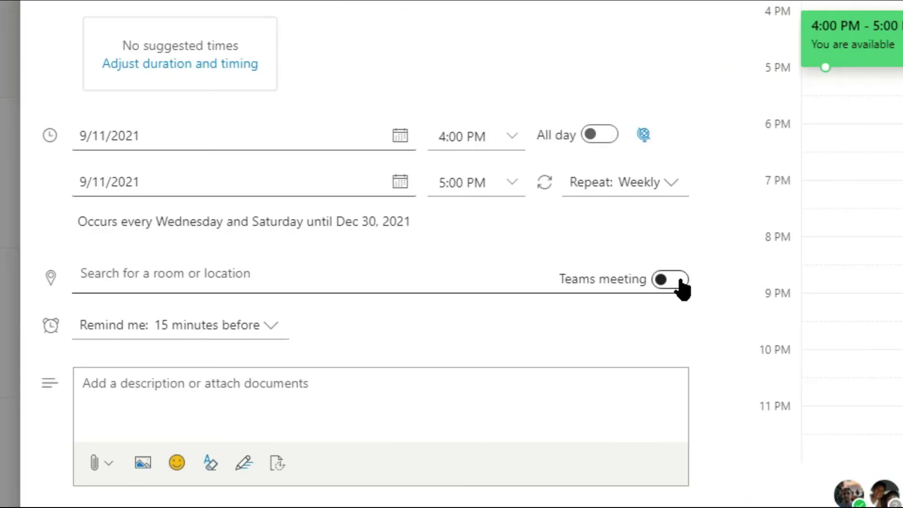
Turn it into a Teams meeting, add the description 'You can the description here.', and send it
click(679, 282)
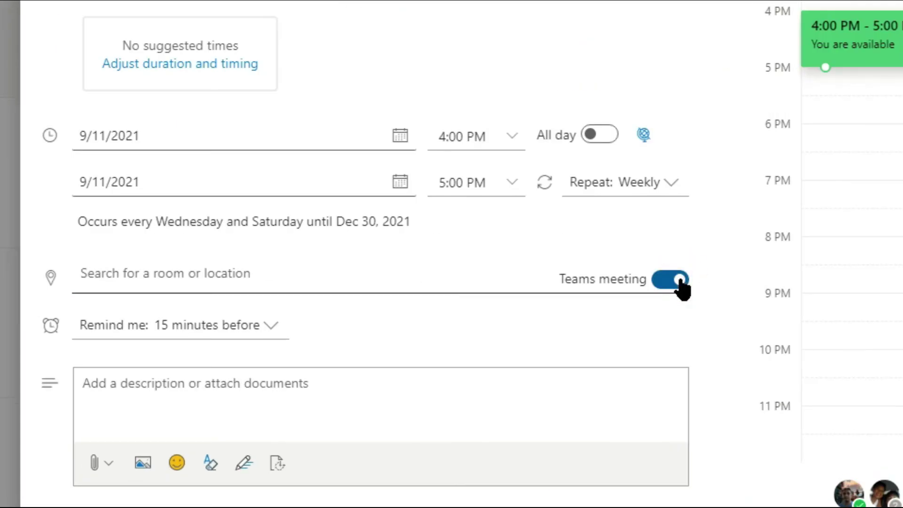
click(288, 385)
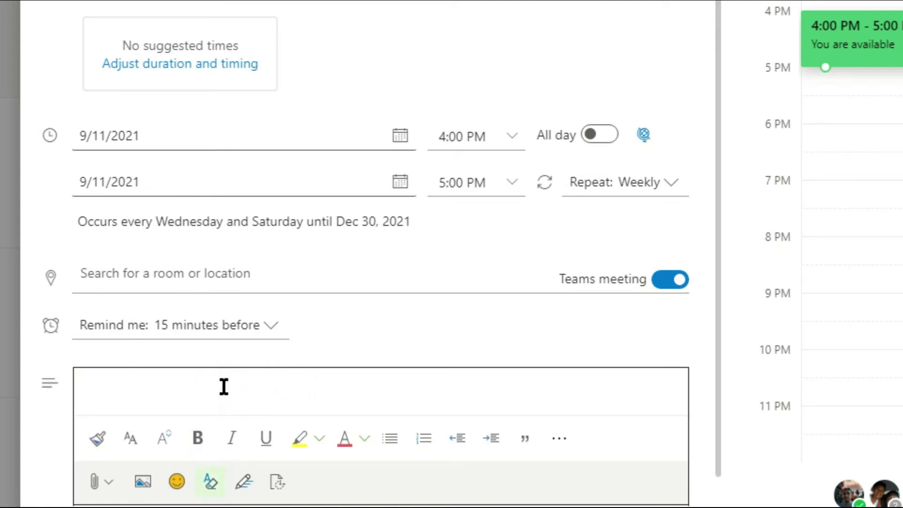
text(You can the description here.)
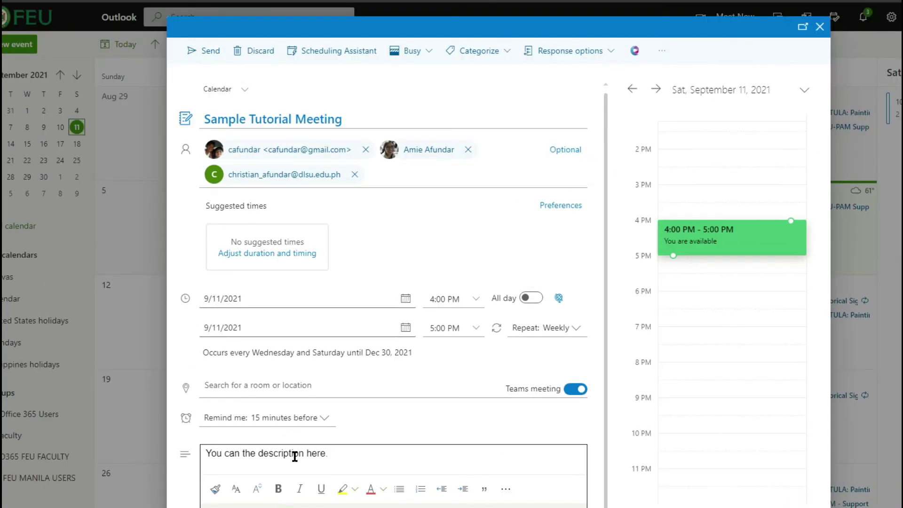
click(210, 52)
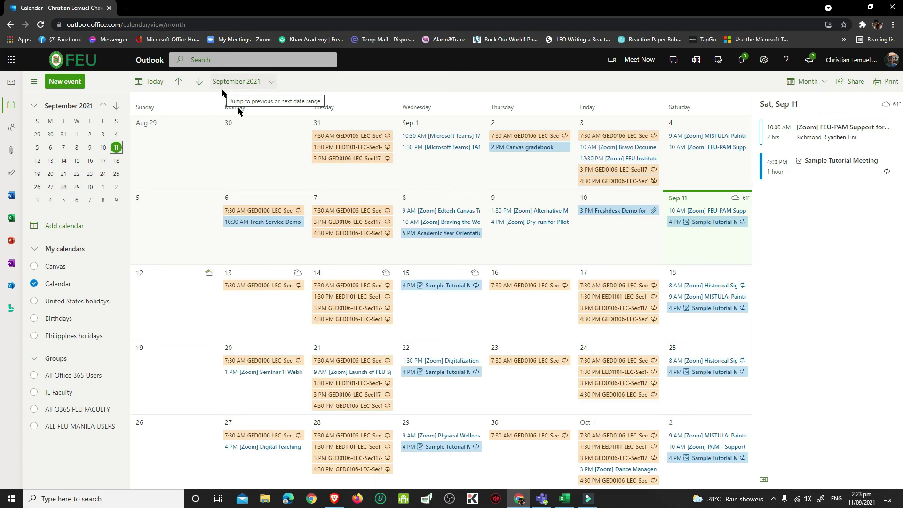
Open Sample Tutorial Meeting in the Teams calendar and copy its join link
click(543, 499)
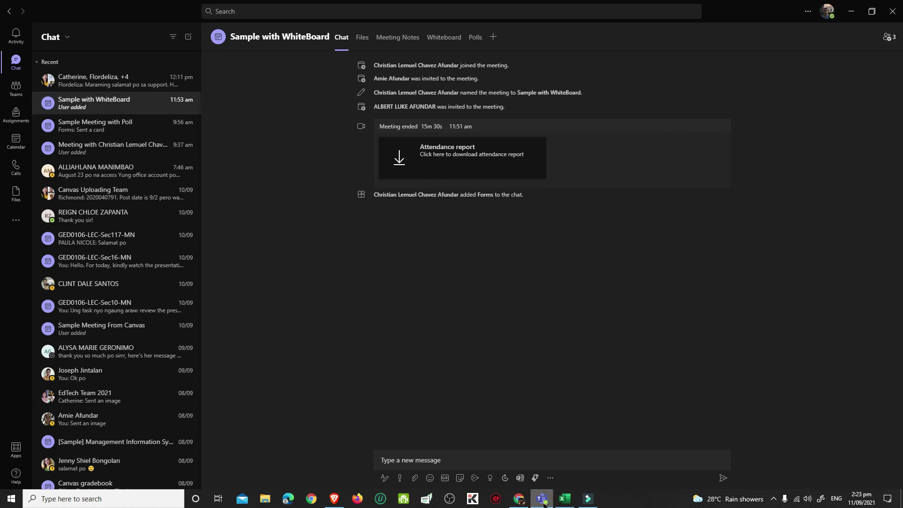
click(17, 144)
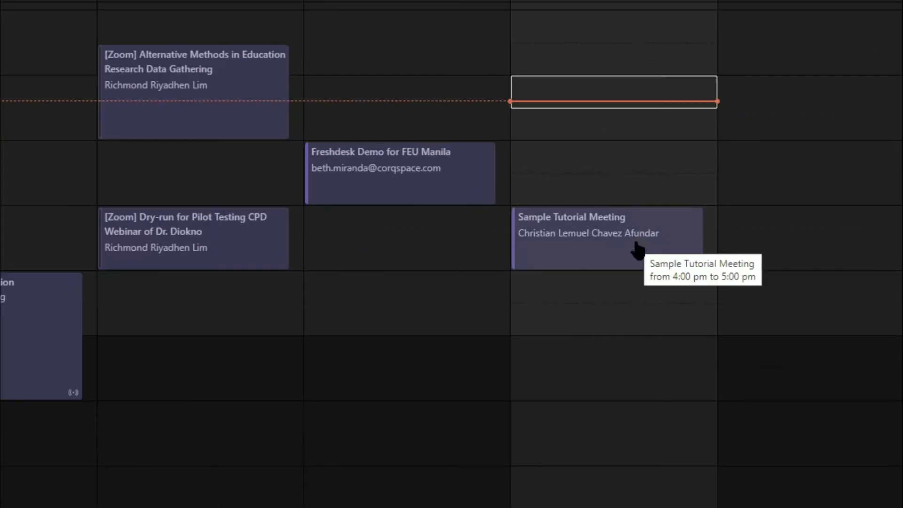
click(580, 254)
click(476, 259)
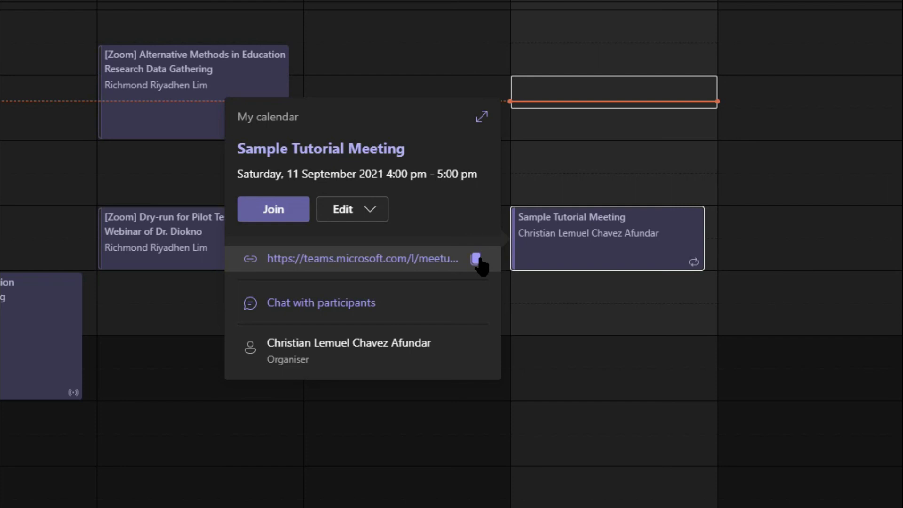